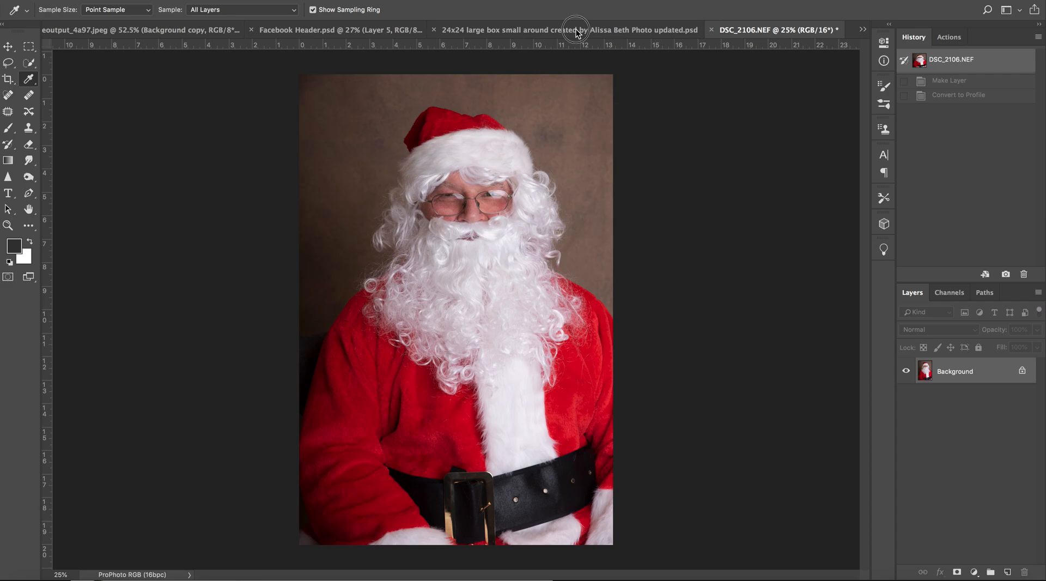
Unlock the background layer of DSC_2106.NEF and copy it into the 24x24 collage template, accepting the conversion to Adobe RGB (1998).
left_click(577, 31)
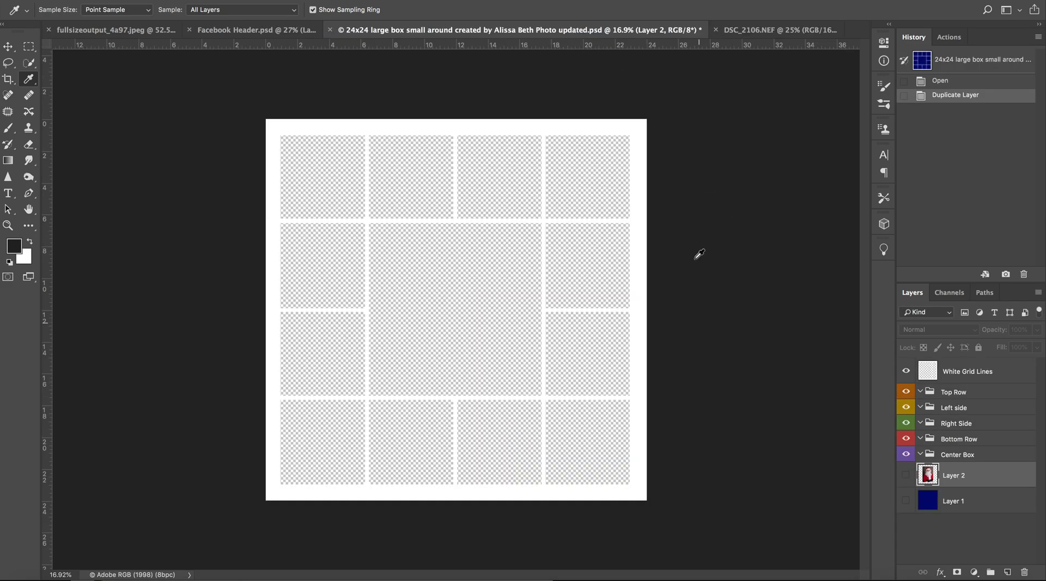
left_click(750, 31)
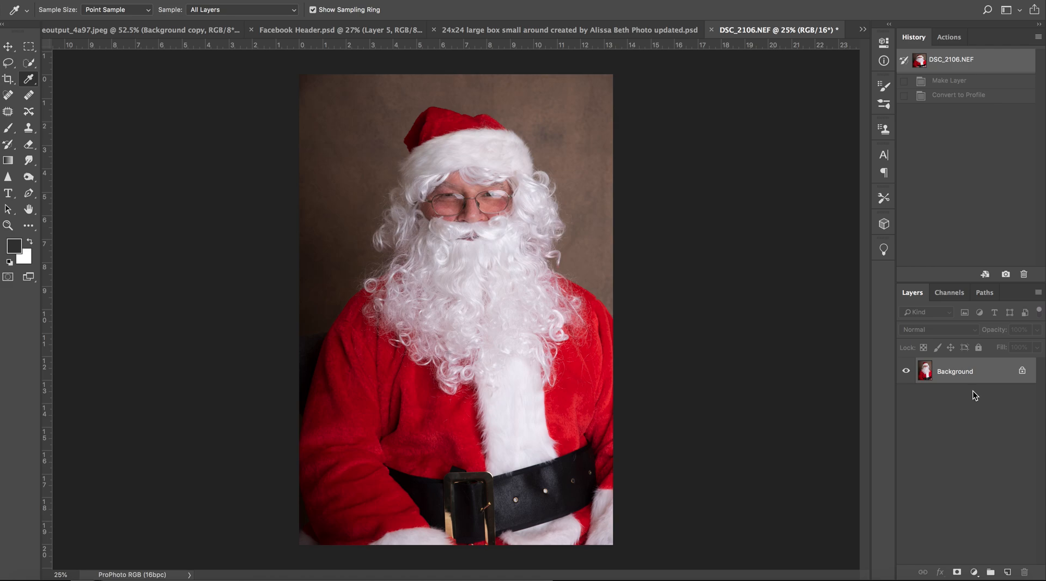
left_click(1022, 374)
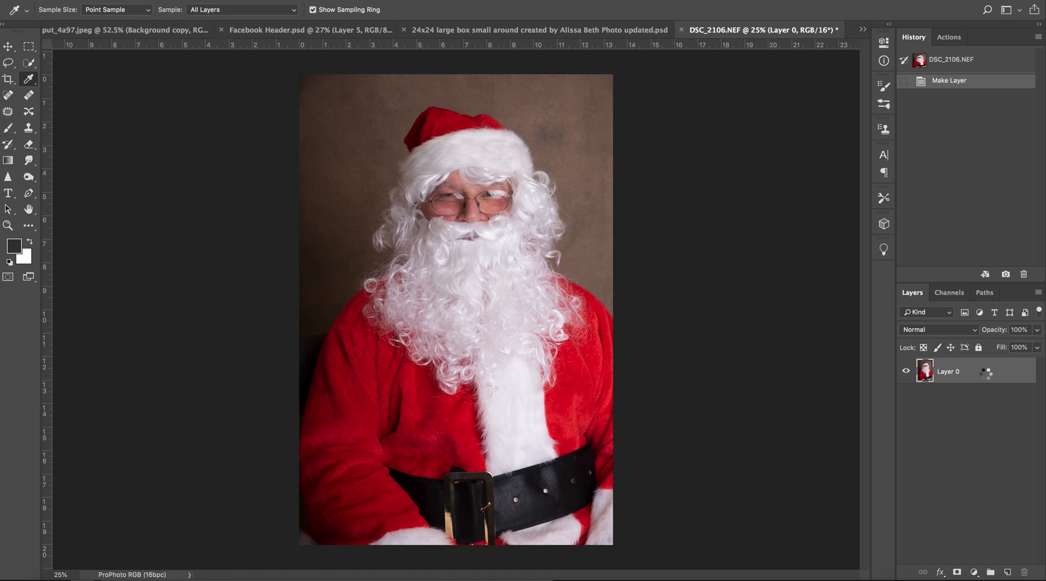
left_click_drag(987, 377, 583, 34)
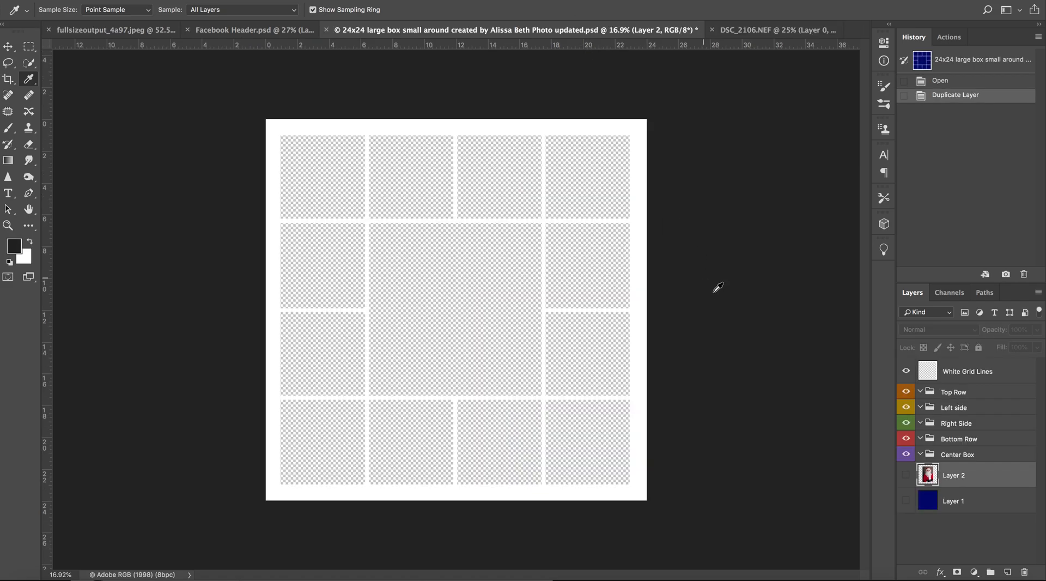
left_click_drag(731, 371, 731, 370)
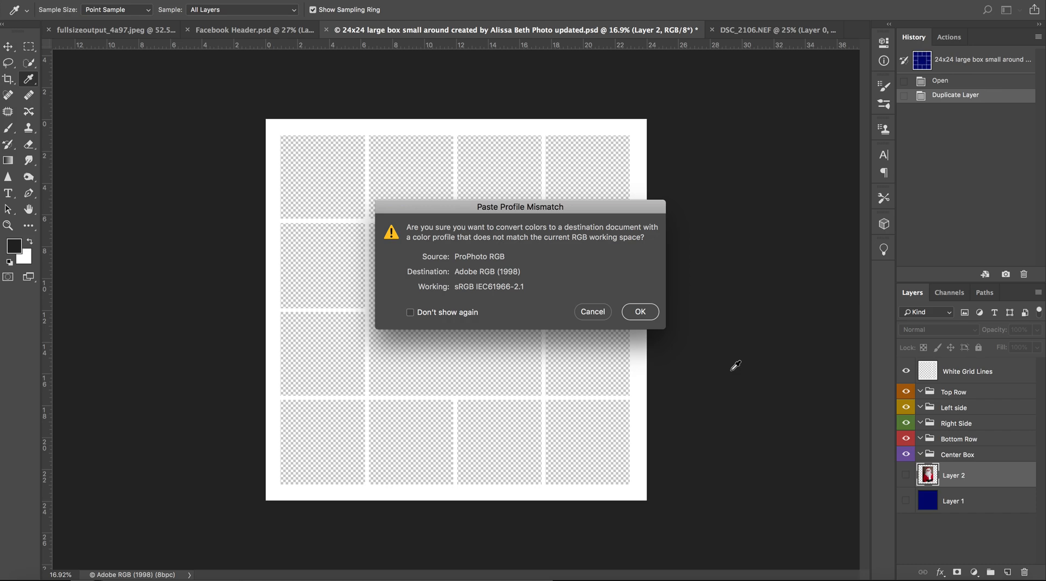
left_click(641, 315)
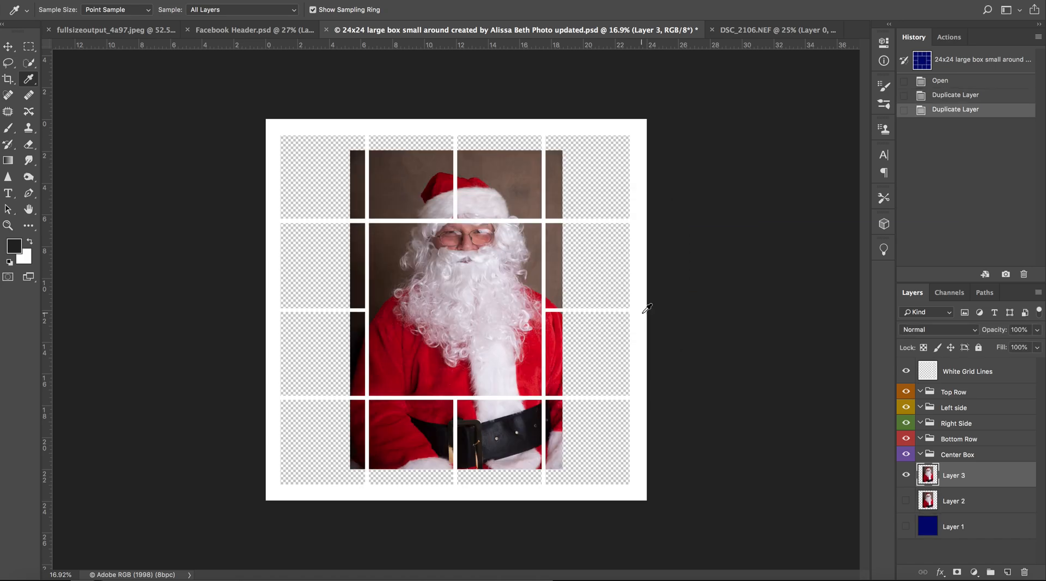
Compare the colours of the Santa photo placed in the collage template with those of the original DSC_2106.NEF document.
left_click(758, 31)
left_click(610, 31)
scroll(528, 218, "up", 8)
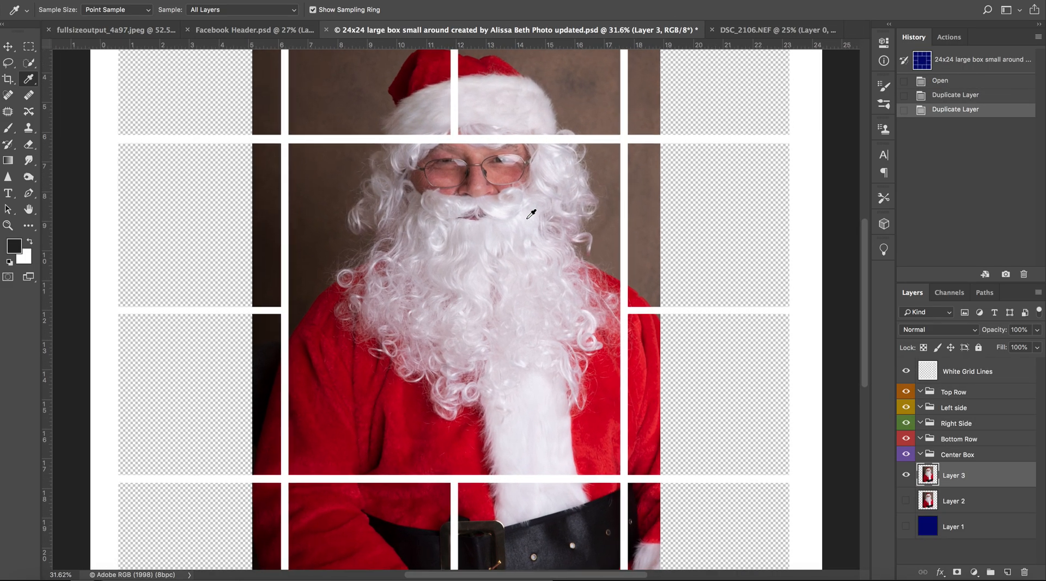
scroll(498, 203, "down", 2)
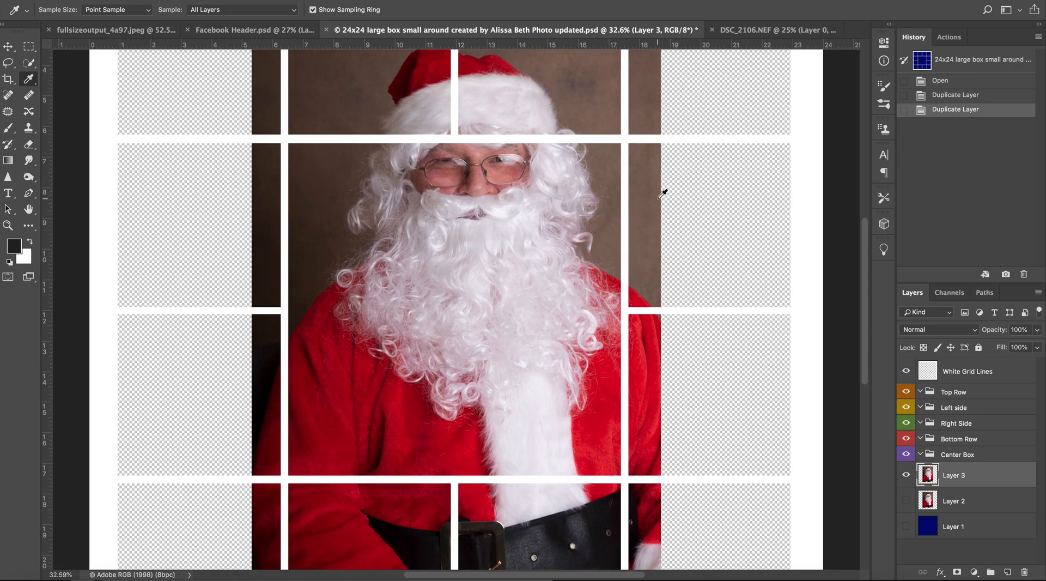
scroll(663, 194, "down", 2)
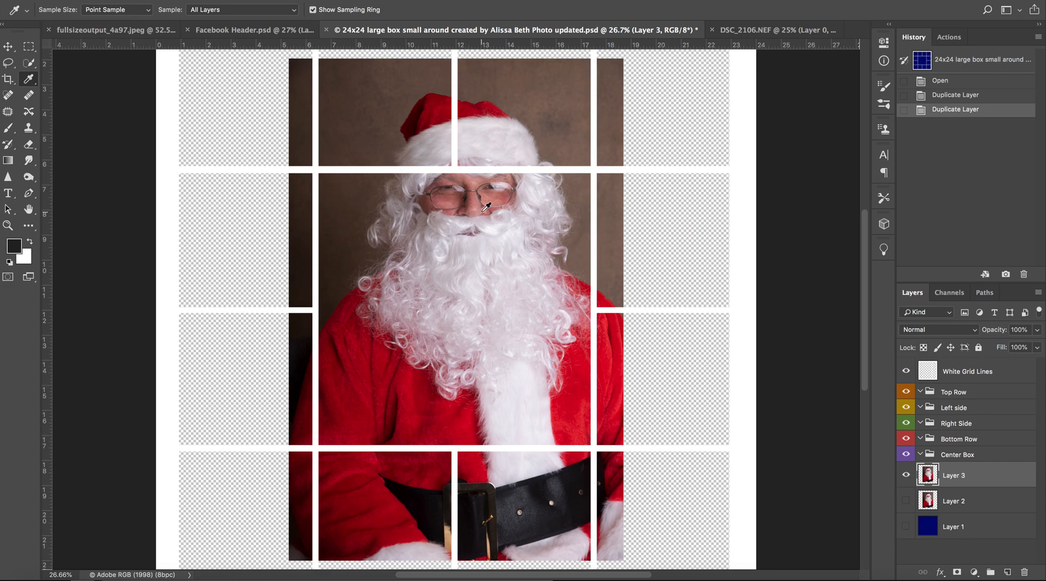
scroll(487, 206, "down", 1)
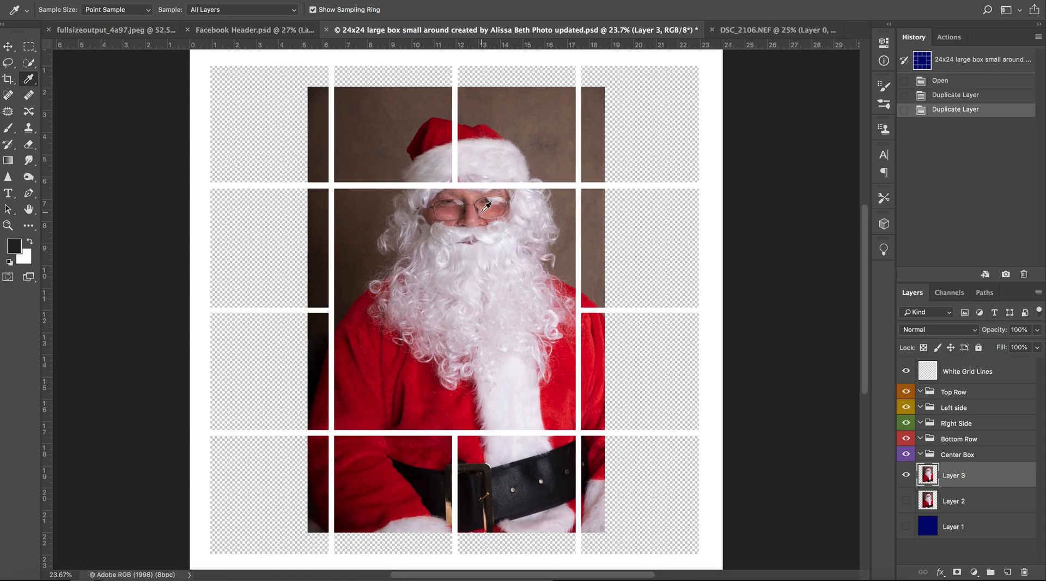
left_click(750, 32)
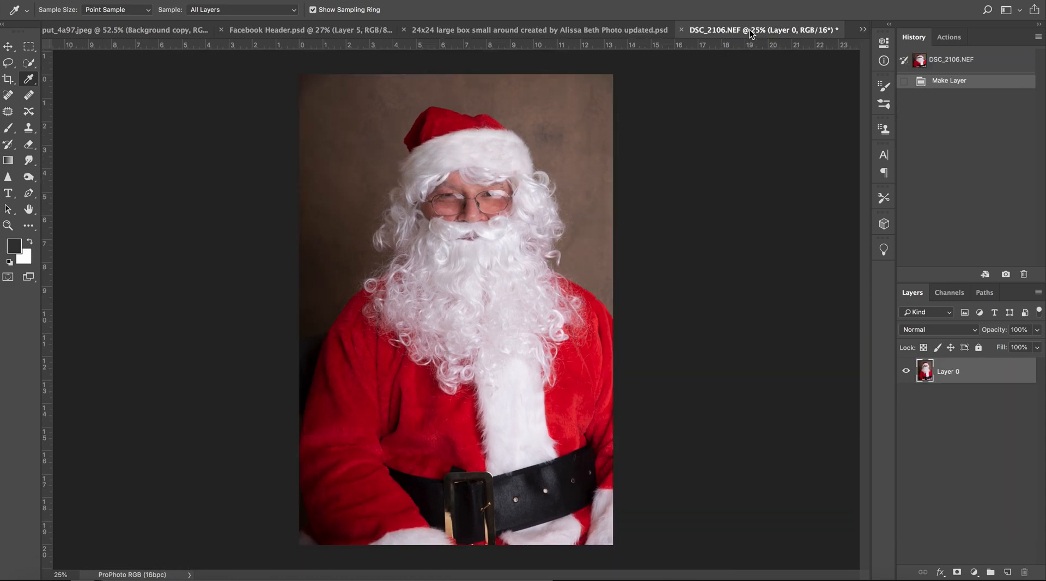
left_click(621, 30)
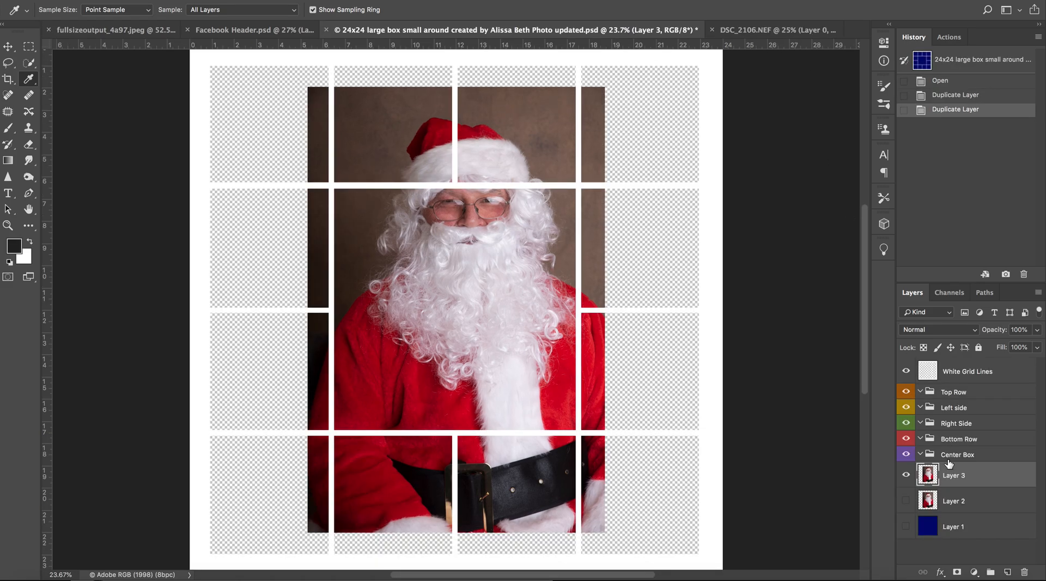
Delete the template's two Santa layers and revert both documents to their opening history states, hiding the template's blue Layer 1.
left_click_drag(991, 483, 1027, 573)
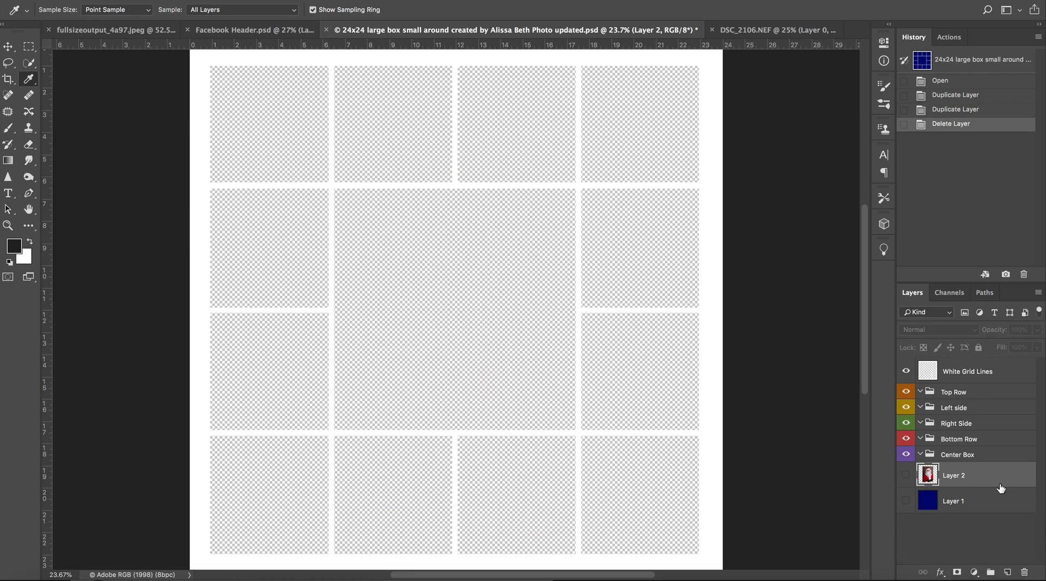
left_click_drag(997, 479, 1025, 572)
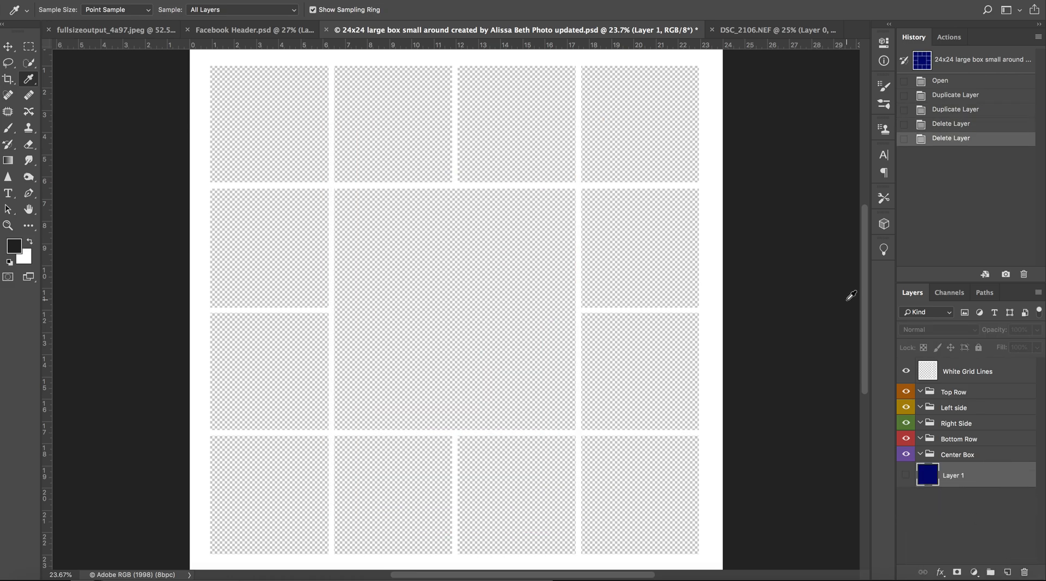
left_click(765, 34)
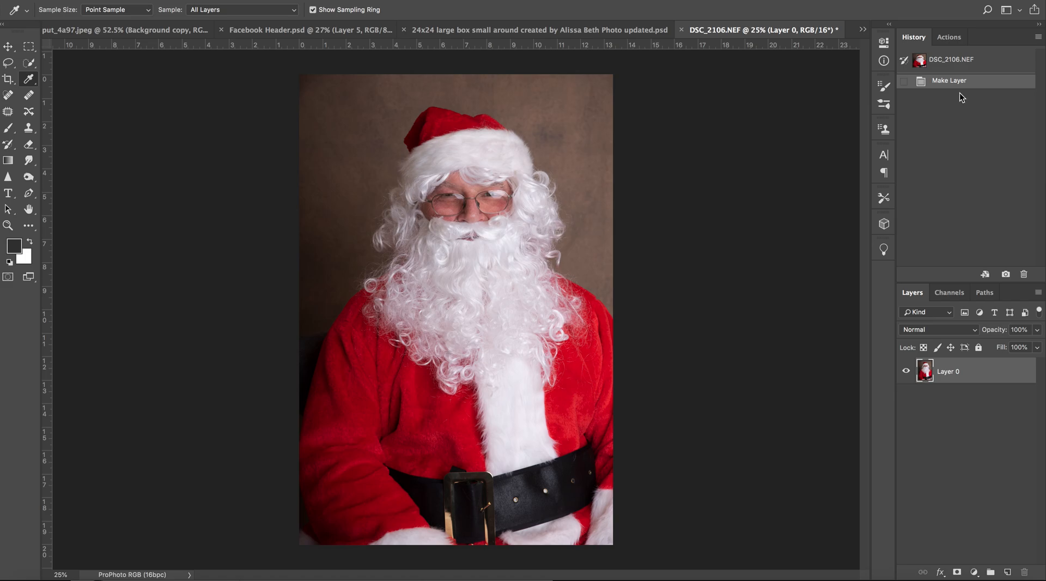
left_click(962, 63)
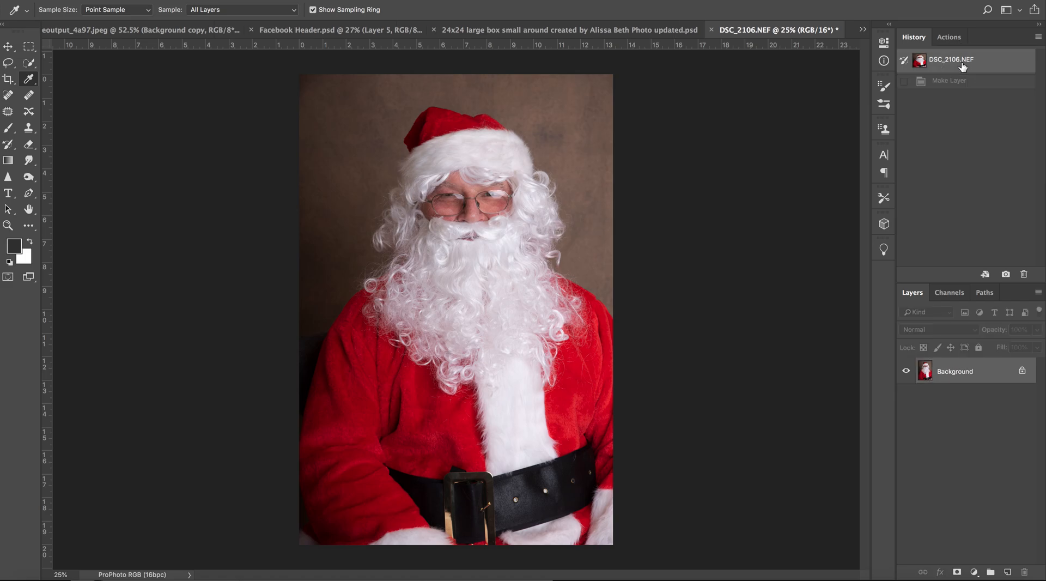
left_click(554, 31)
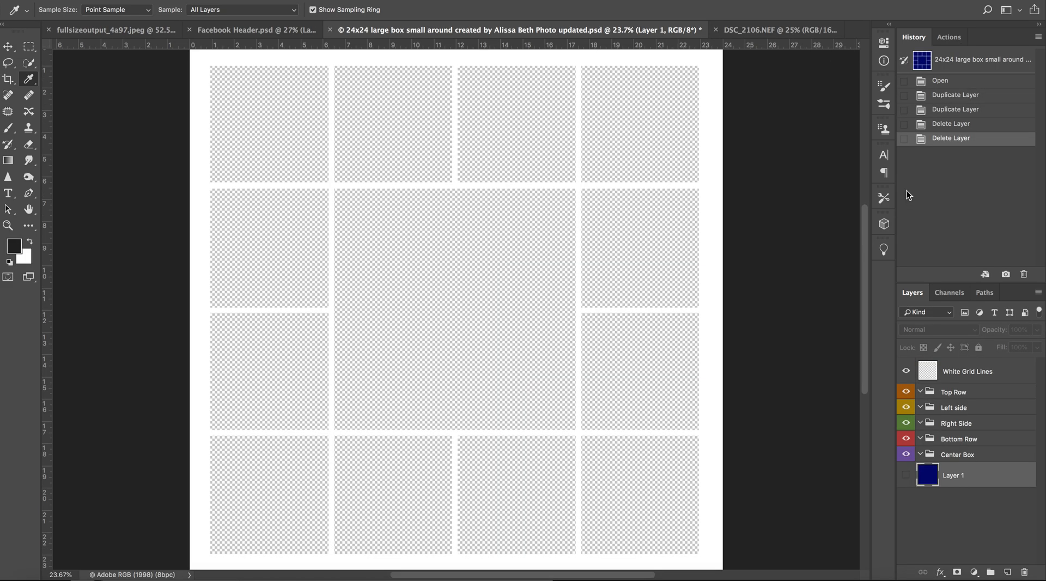
left_click(961, 64)
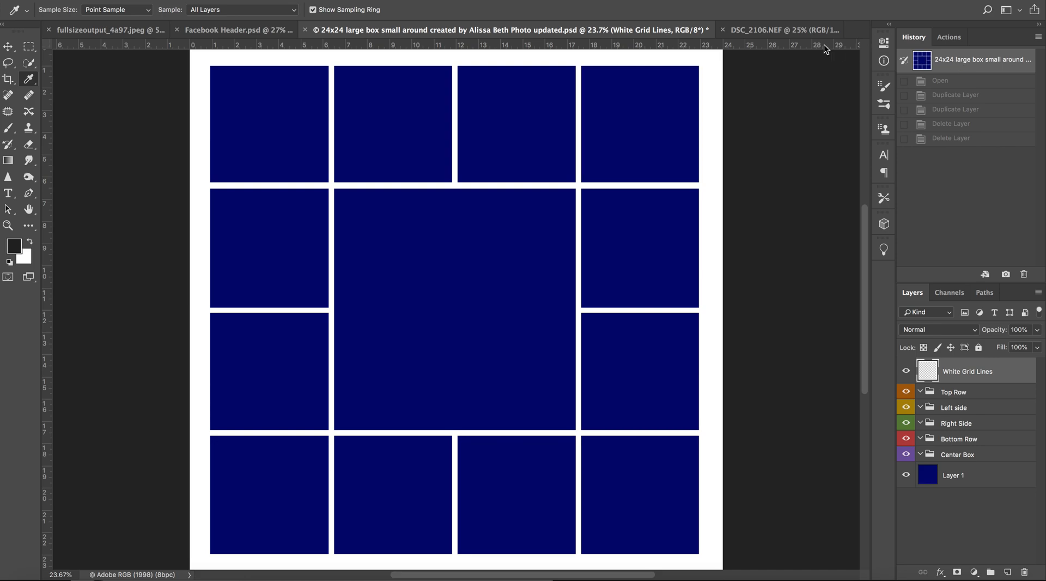
left_click(906, 477)
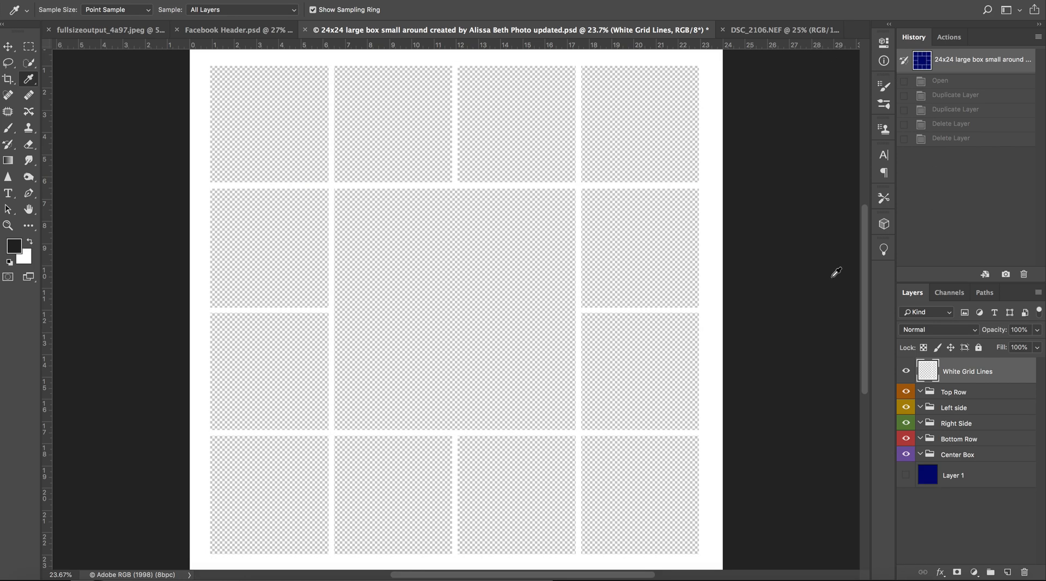
Unlock the background layer of DSC_2106.NEF and try copying it into the collage template, cancelling the profile conversion.
left_click(773, 30)
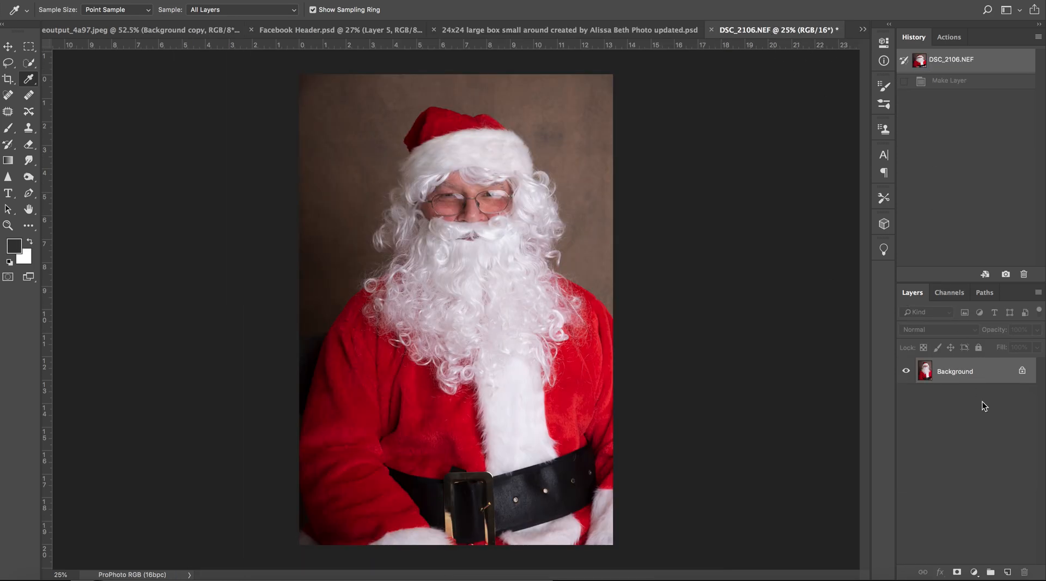
left_click(1022, 371)
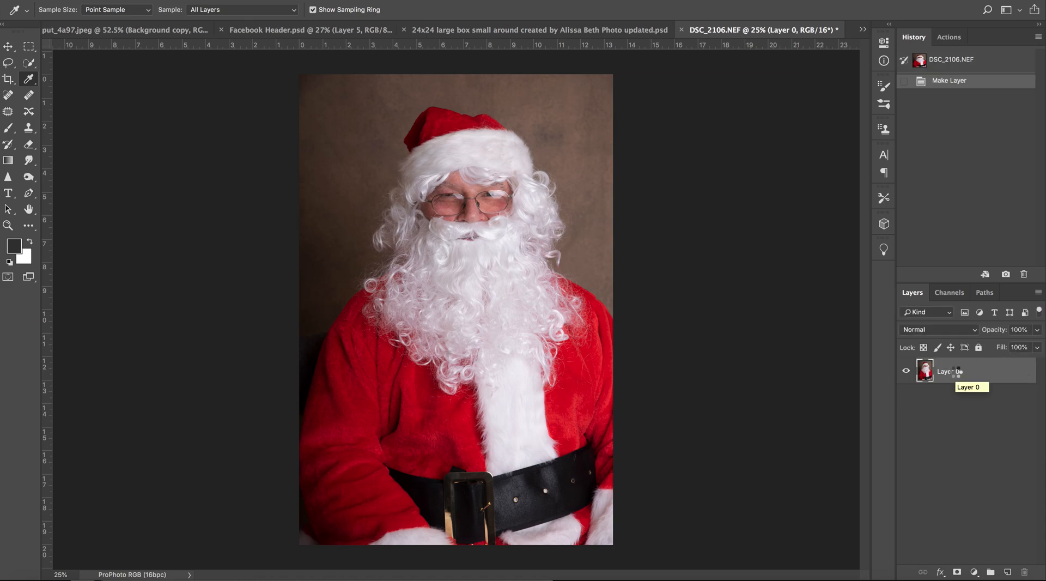
left_click(627, 31)
key("super+v")
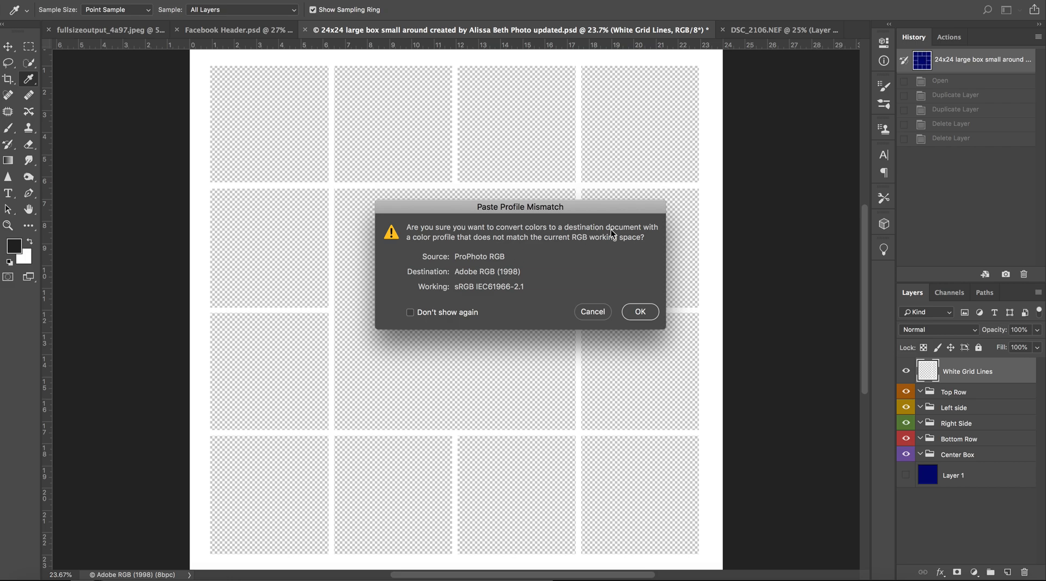
left_click(600, 316)
Examine the Santa photo's status readout, switching it to Document Sizes and back to Document Profile.
left_click(771, 32)
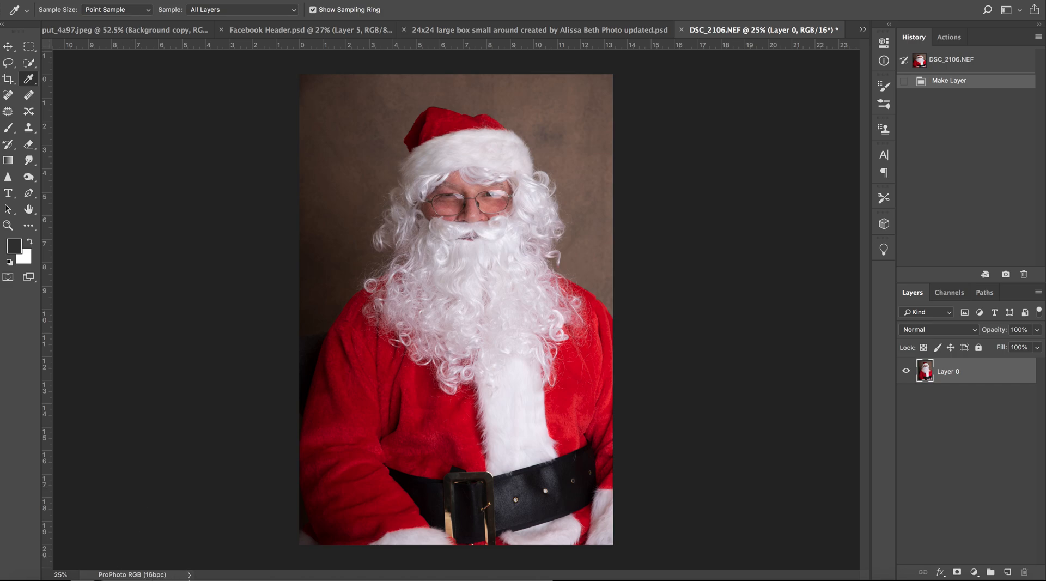
left_click(189, 575)
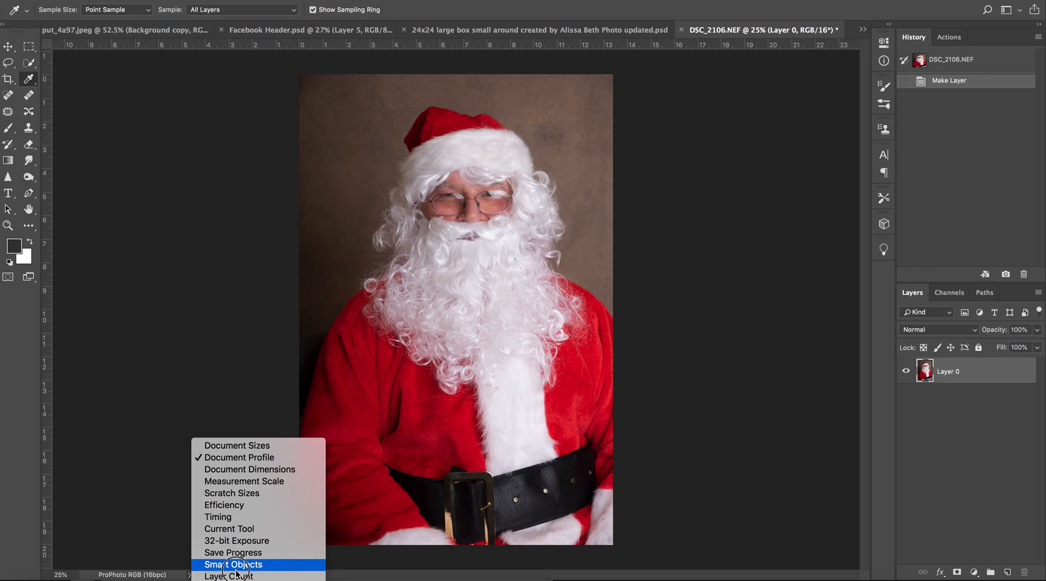
left_click(255, 459)
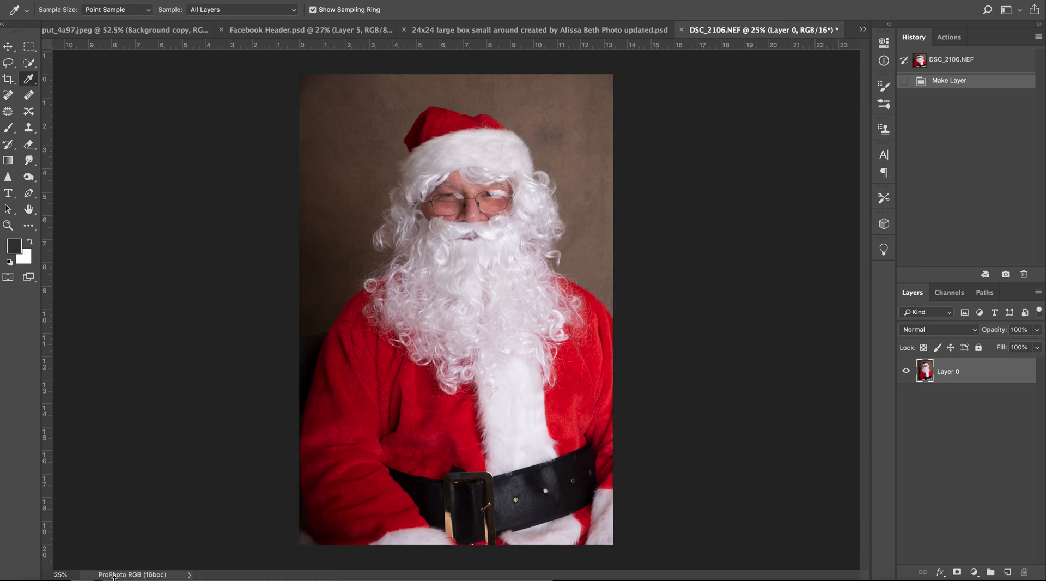
left_click(190, 575)
left_click(246, 446)
left_click(190, 575)
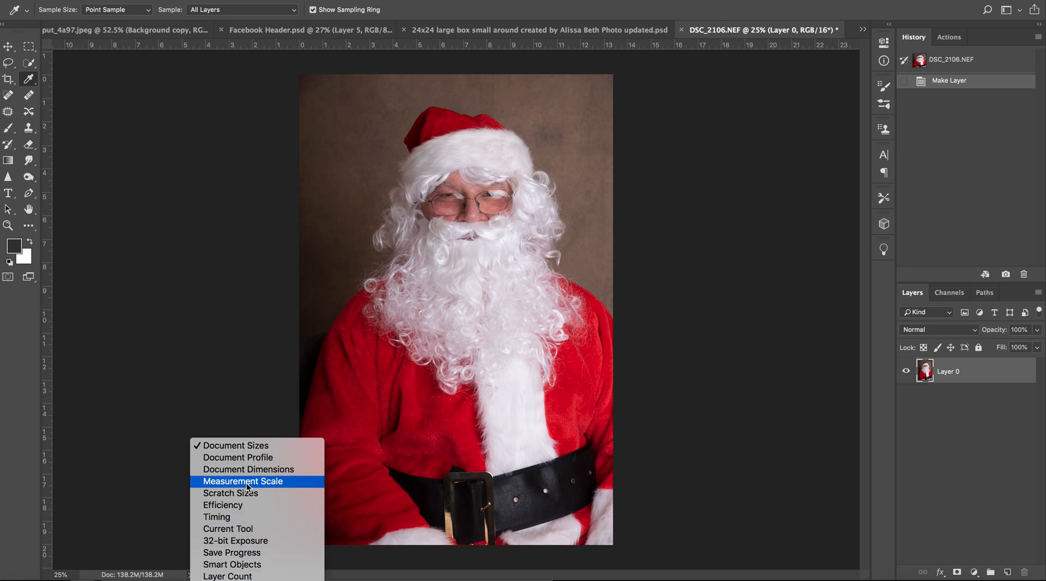
left_click(243, 460)
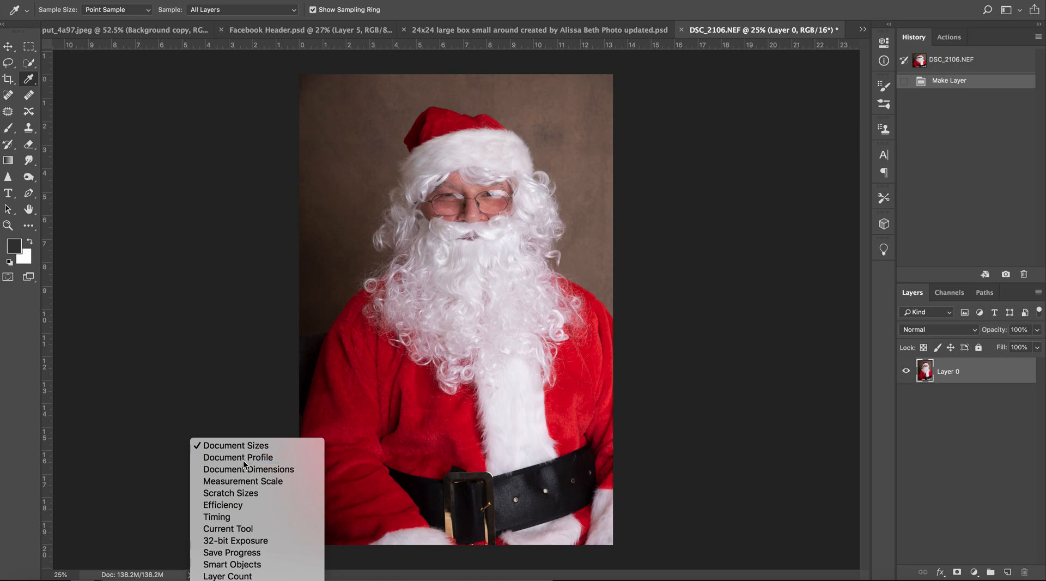
Compare the document profile and bit depth of the collage template with those of the DSC_2106.NEF photo.
left_click(619, 28)
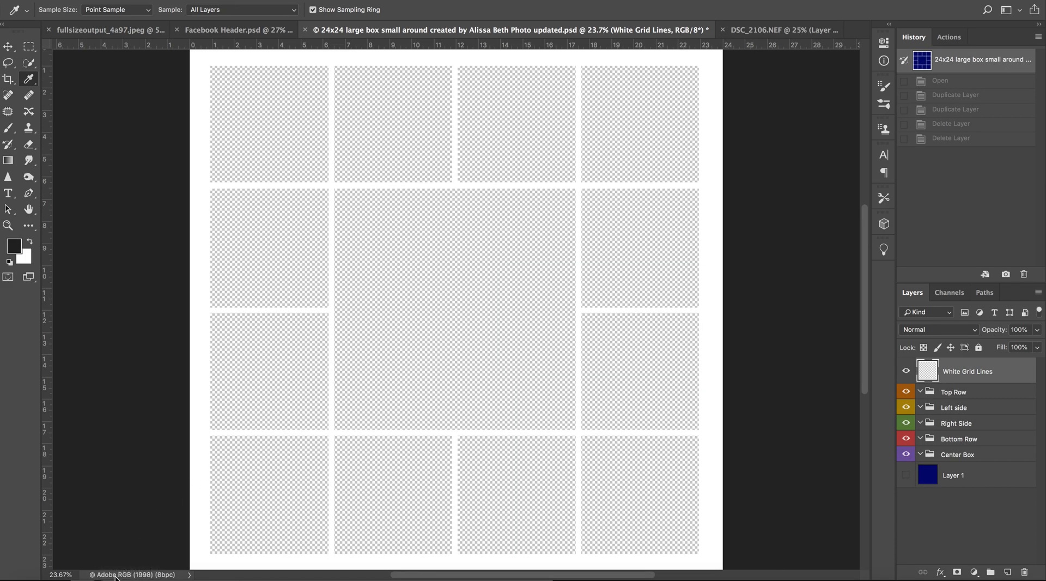
left_click(189, 575)
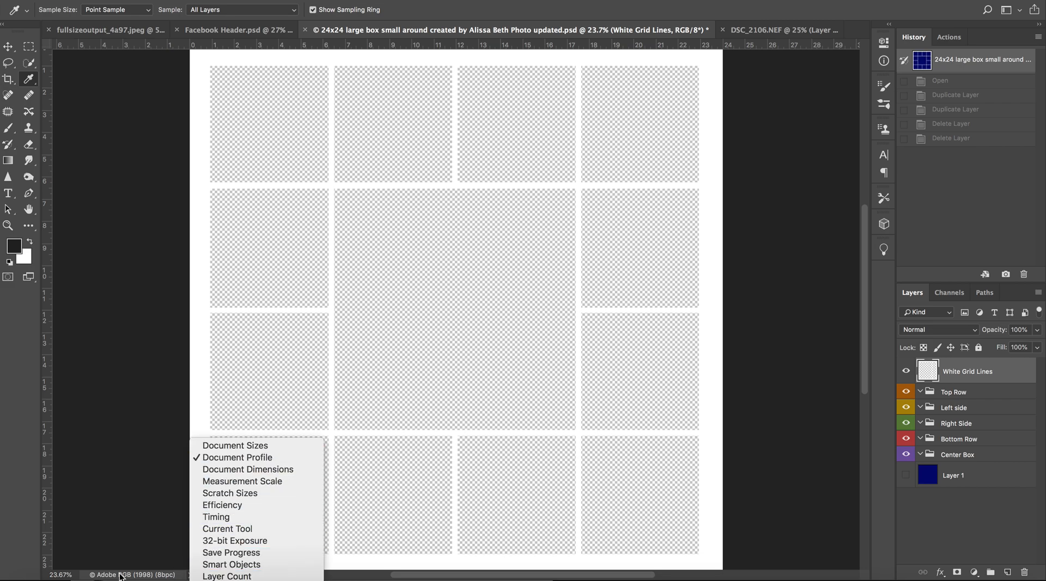
left_click(133, 502)
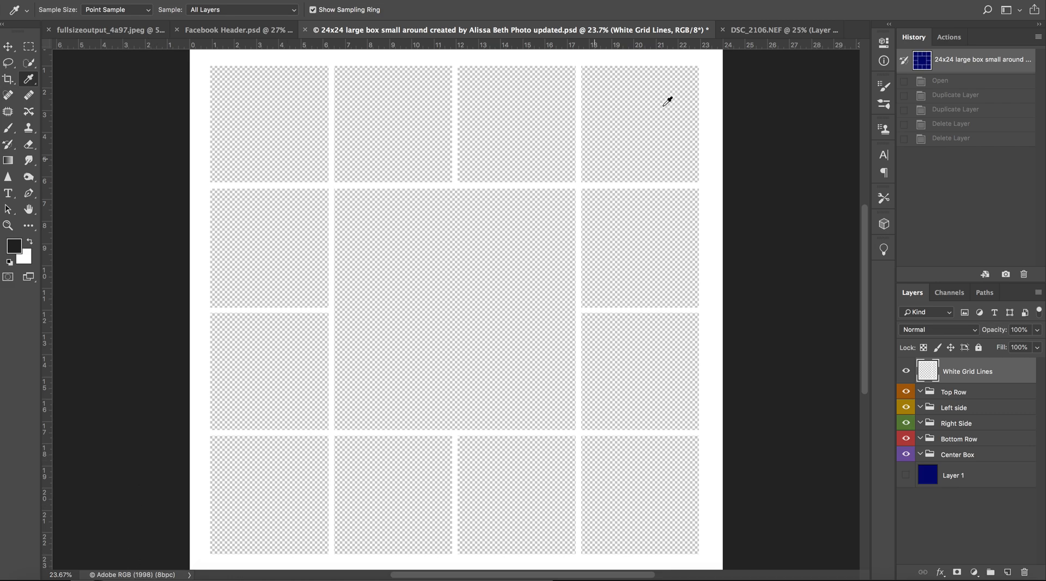
left_click(773, 32)
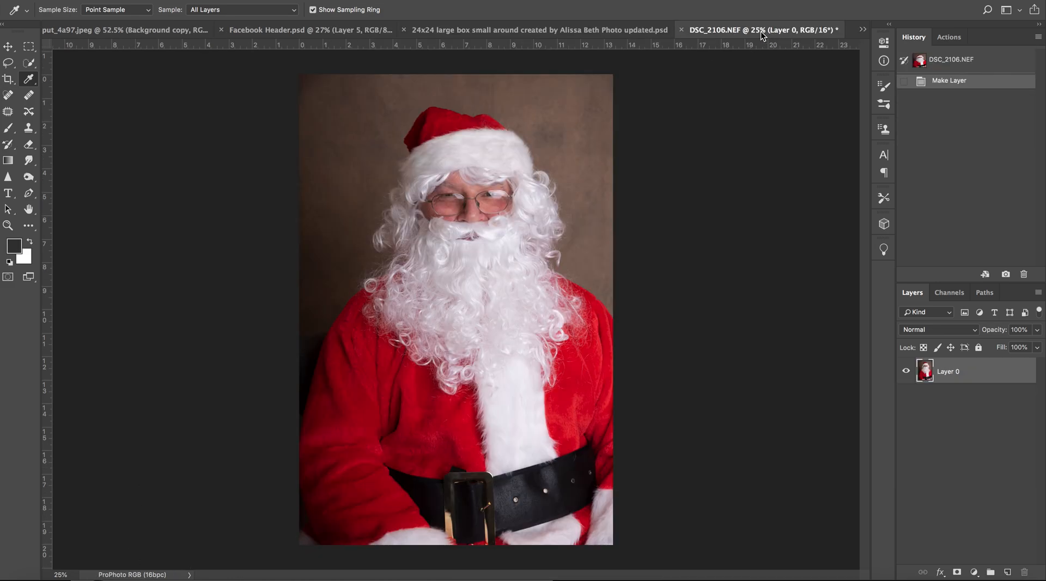
left_click(188, 574)
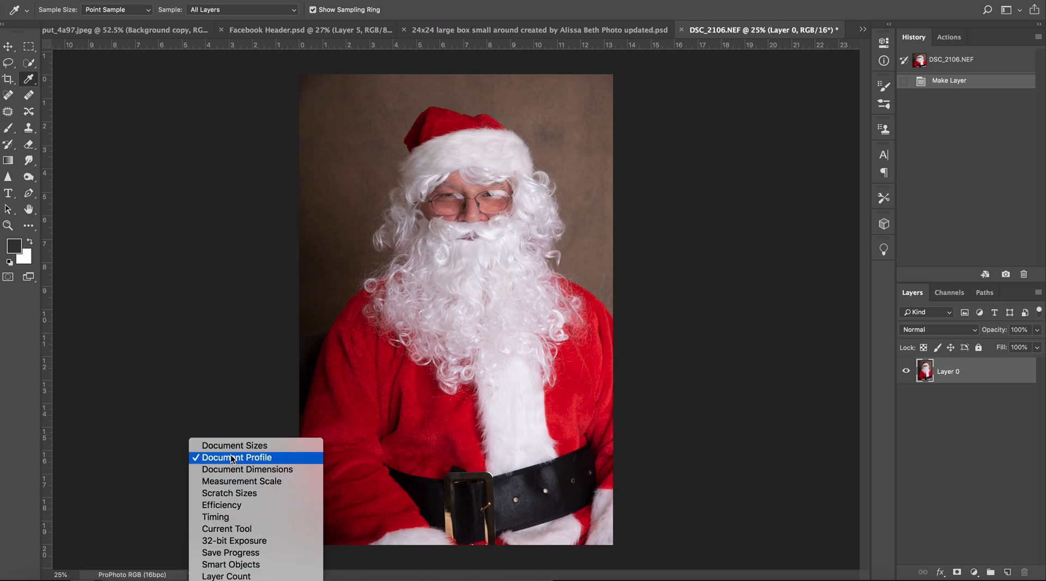
left_click(147, 546)
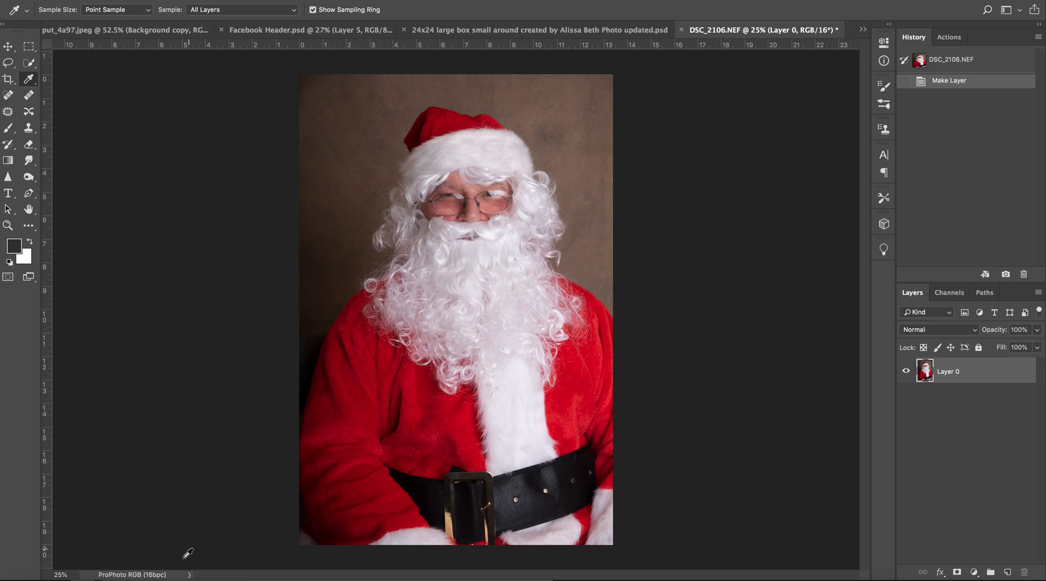
left_click(540, 34)
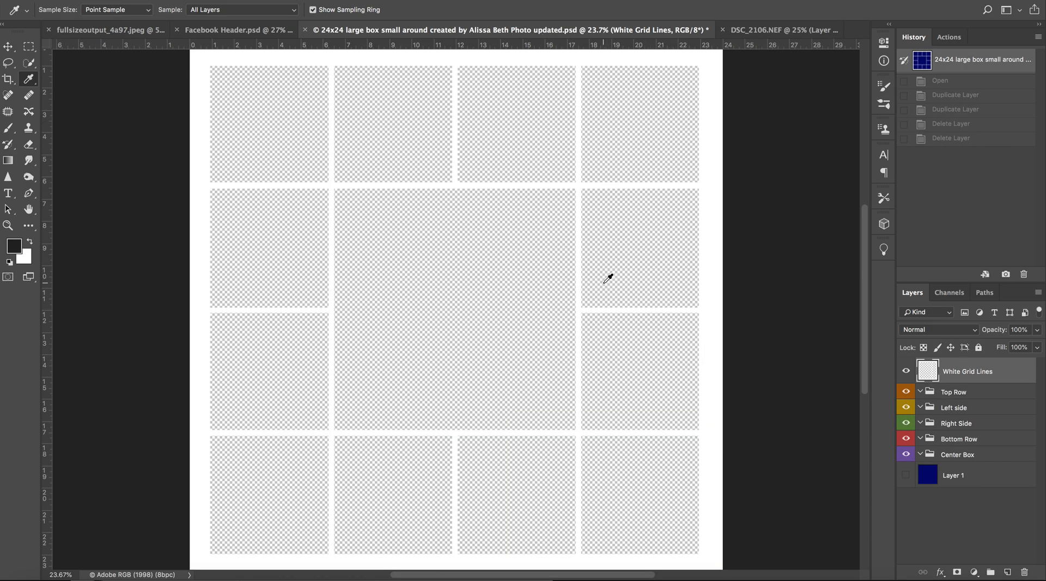
left_click(750, 34)
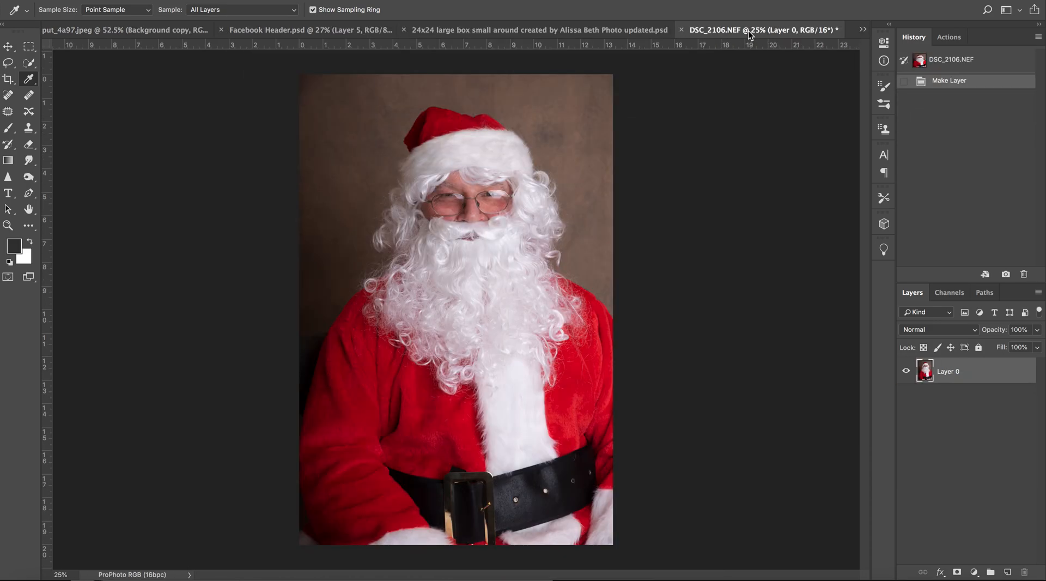
Check the collage template's document profile and convert the DSC_2106.NEF photo to the matching Adobe RGB (1998) profile.
left_click(570, 29)
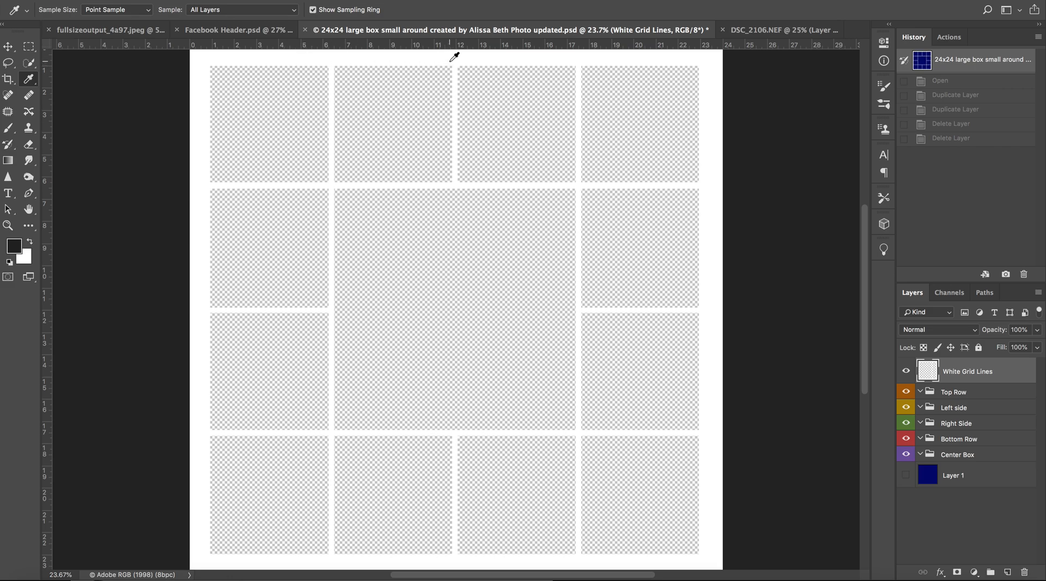
left_click(764, 31)
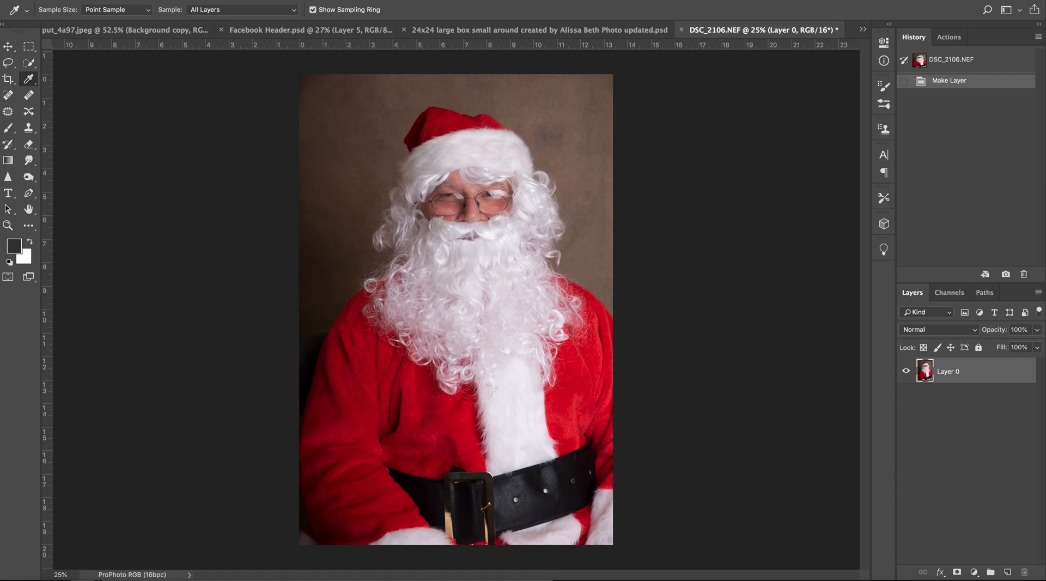
left_click(163, 1)
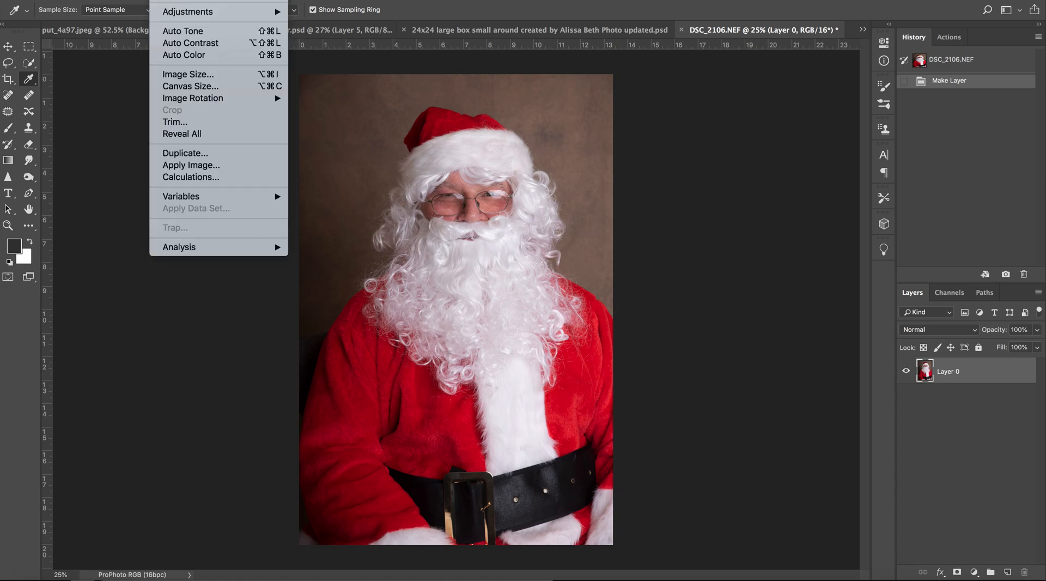
mouse_move(134, 0)
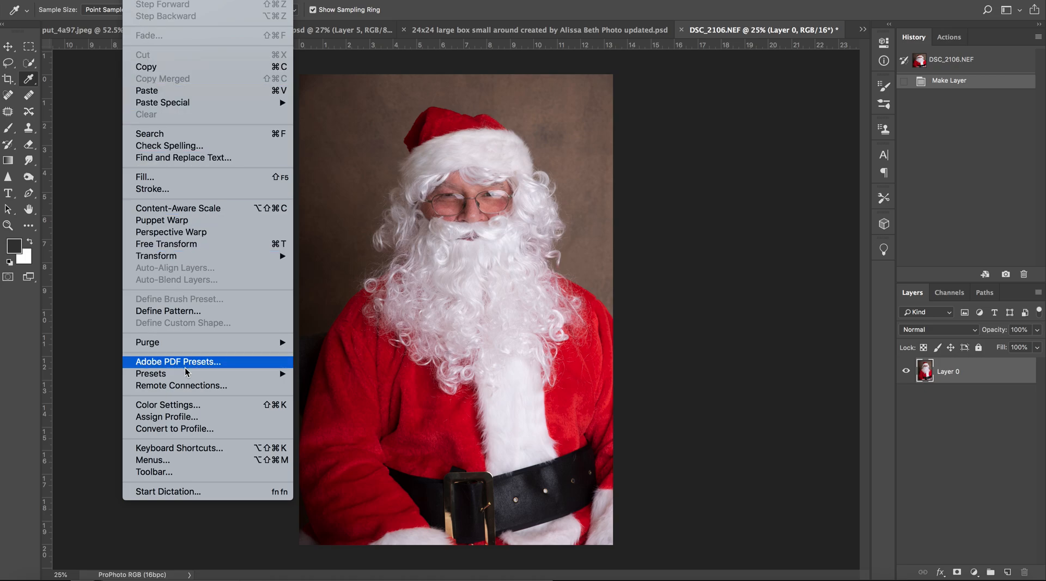
left_click(190, 430)
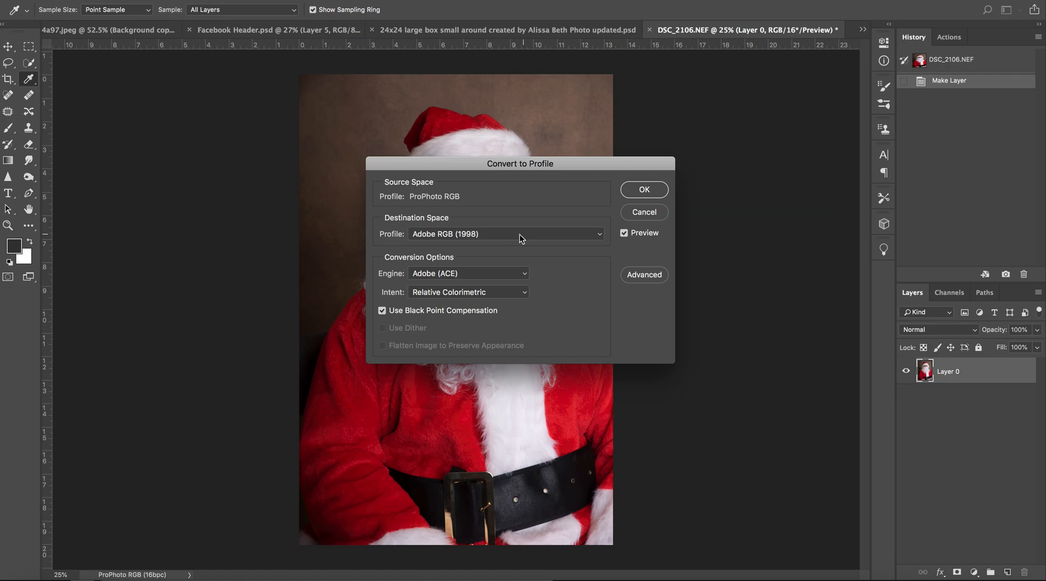
left_click(491, 235)
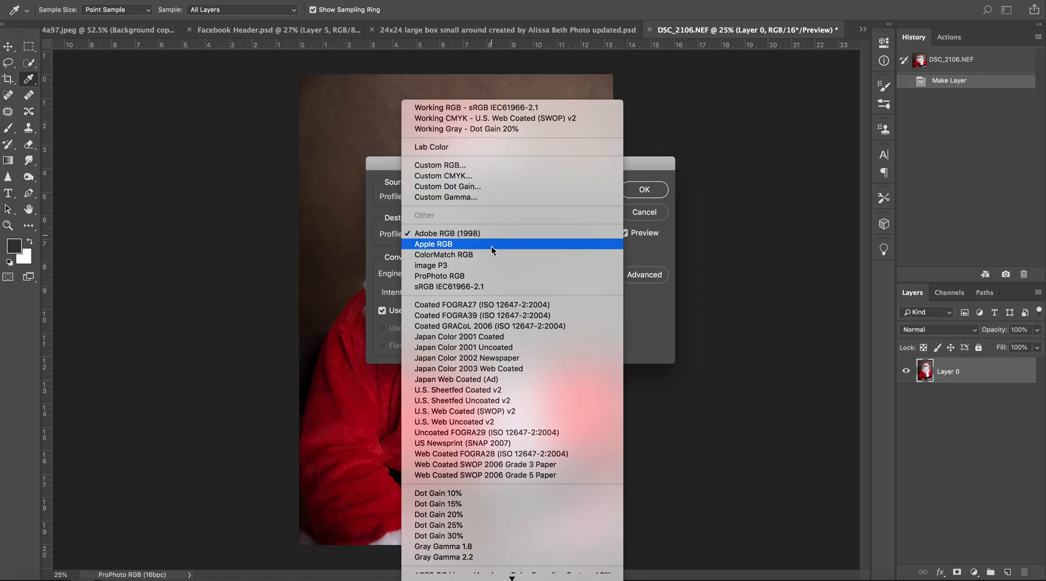
left_click(495, 284)
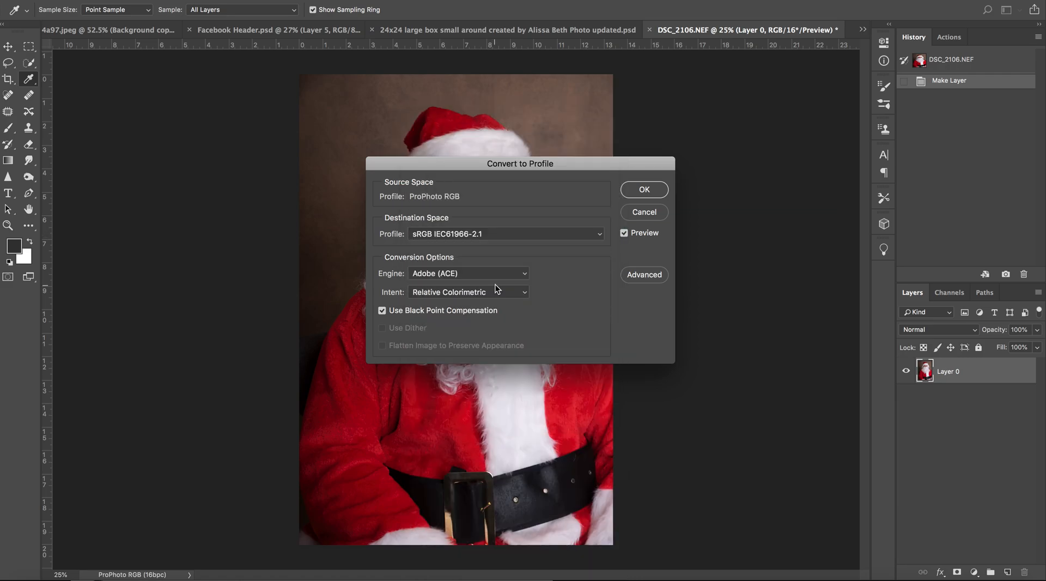
left_click(489, 233)
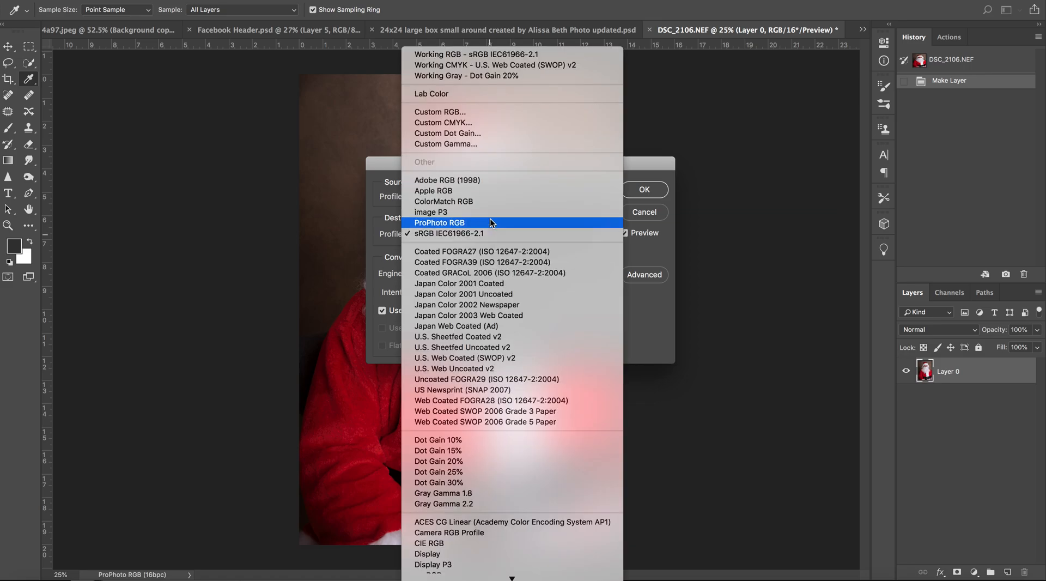
left_click(495, 183)
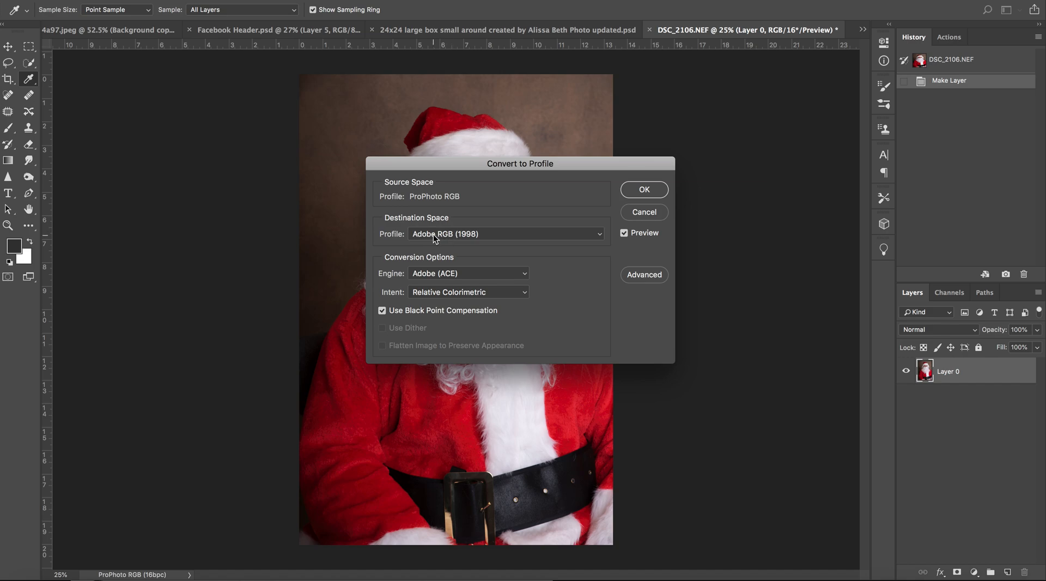
left_click(645, 190)
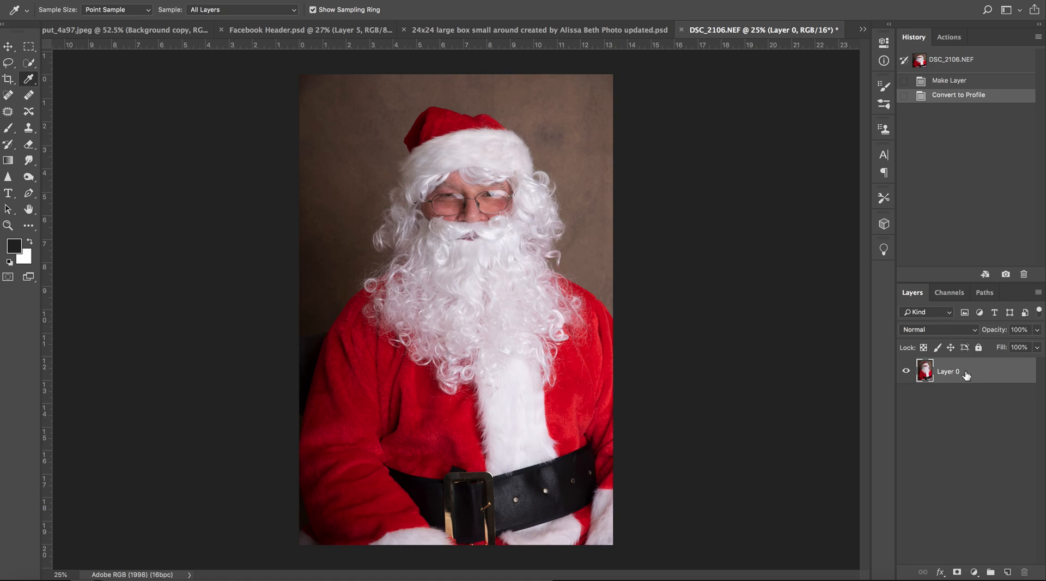
Copy the converted Santa photo layer into the collage template, placing it above the White Grid Lines layer.
left_click(598, 33)
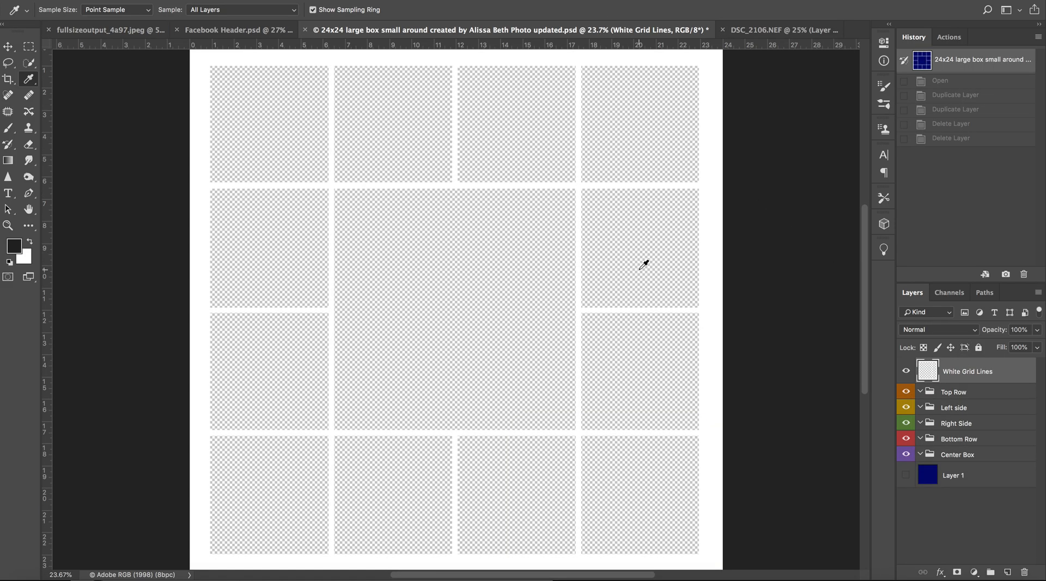
left_click_drag(639, 270, 644, 265)
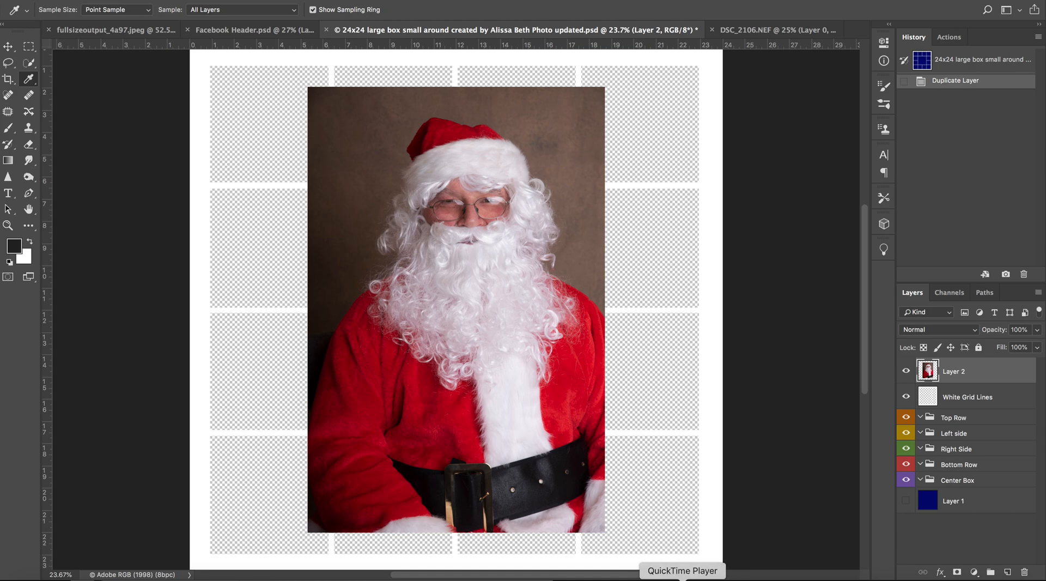
right_click(684, 578)
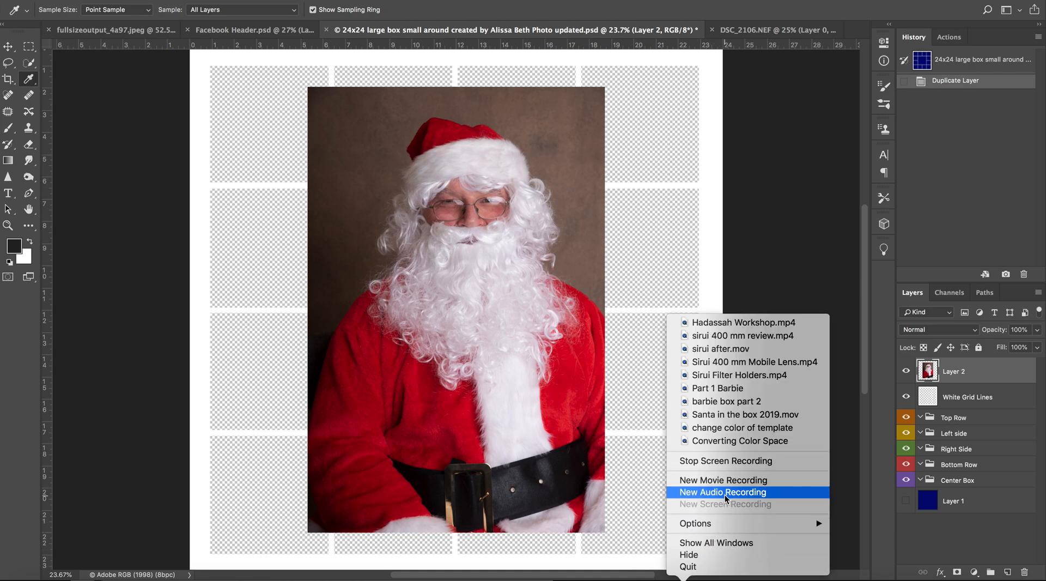